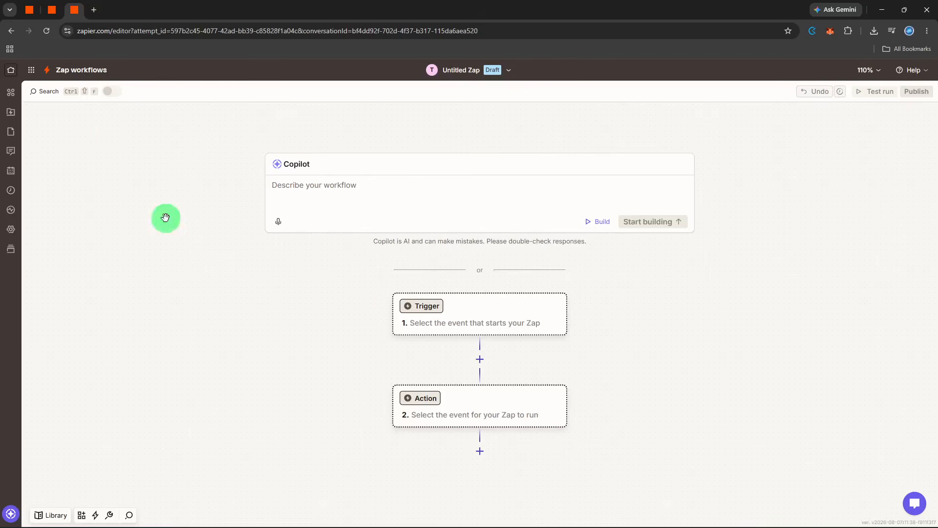
- Search for 'airtable' in the trigger app picker and select Airtable
{"action": "left_click", "coordinate": [408, 306]}
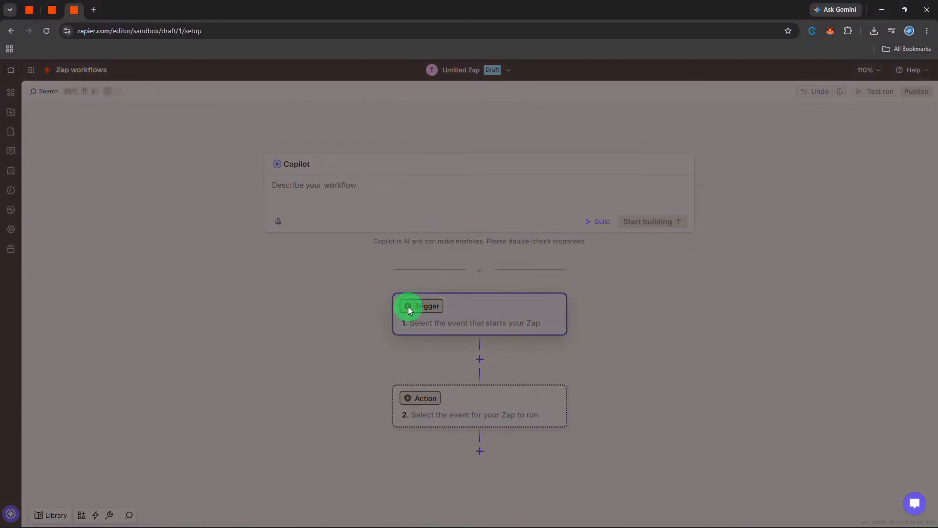
{"action": "type", "text": "airtable"}
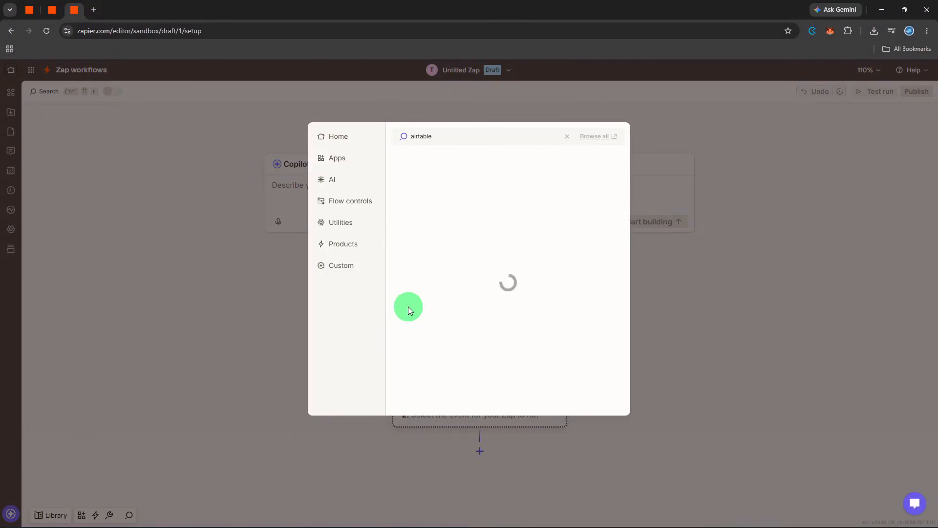
{"action": "left_click", "coordinate": [442, 162]}
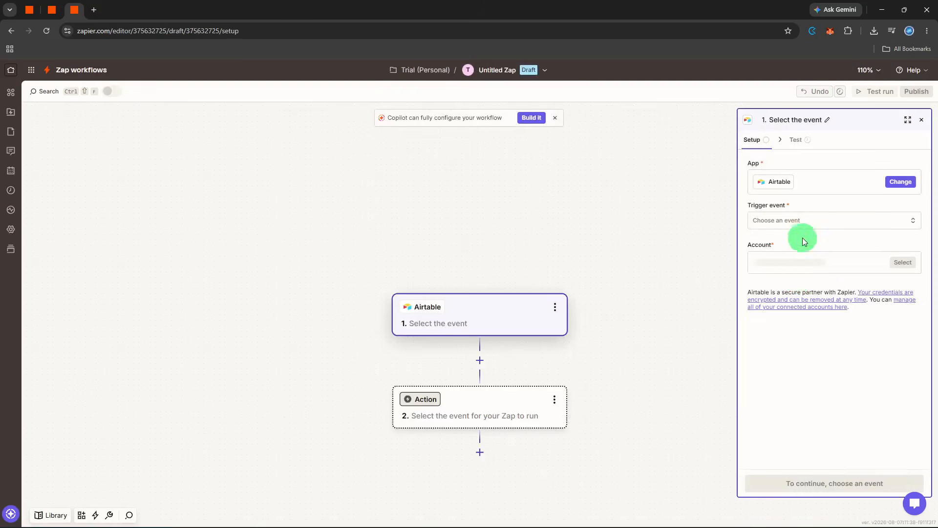
- Choose New or Updated Record as the Airtable trigger event and continue to Configure
{"action": "left_click", "coordinate": [803, 228]}
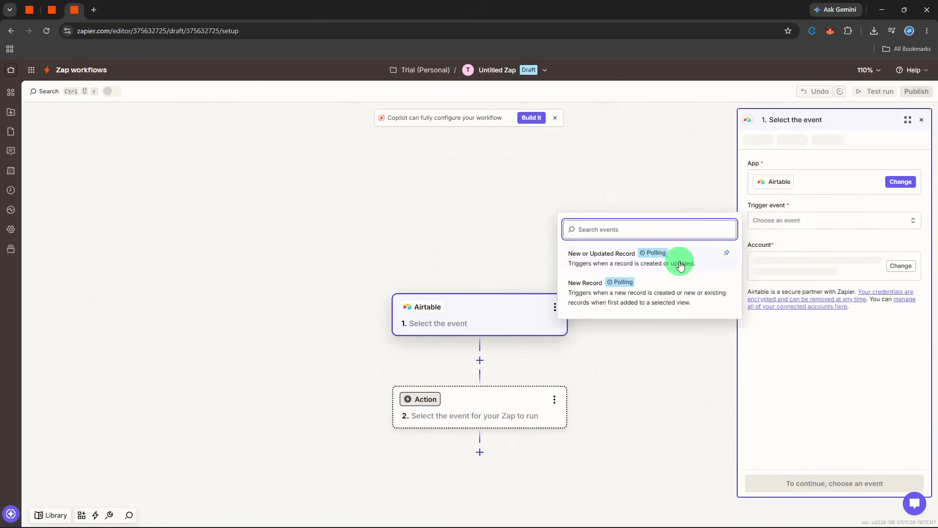
{"action": "left_click", "coordinate": [679, 262]}
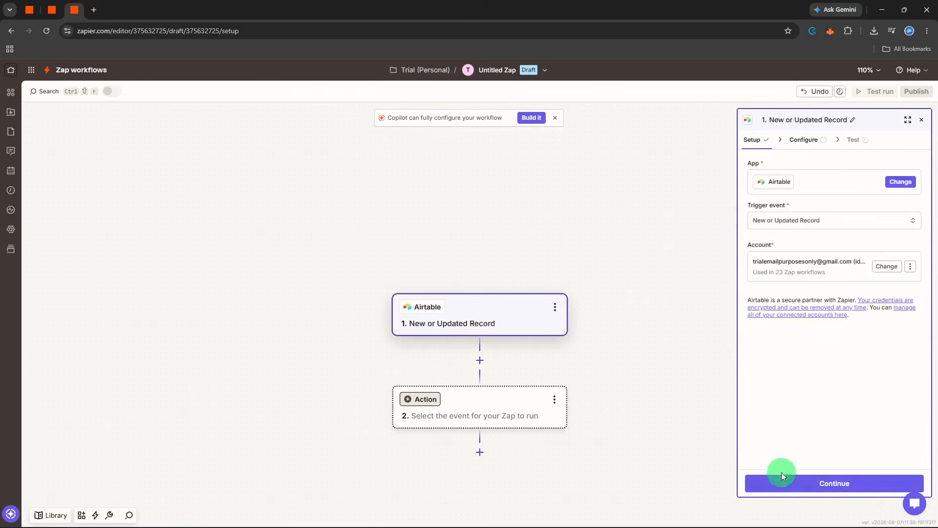
{"action": "left_click", "coordinate": [781, 483]}
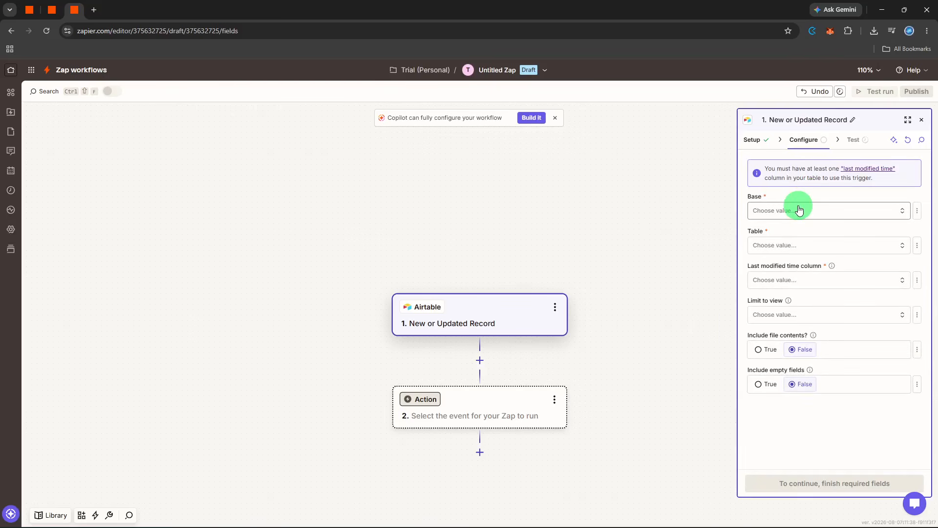
- Select the Projects base and the Projects table for the Airtable trigger
{"action": "left_click", "coordinate": [799, 210]}
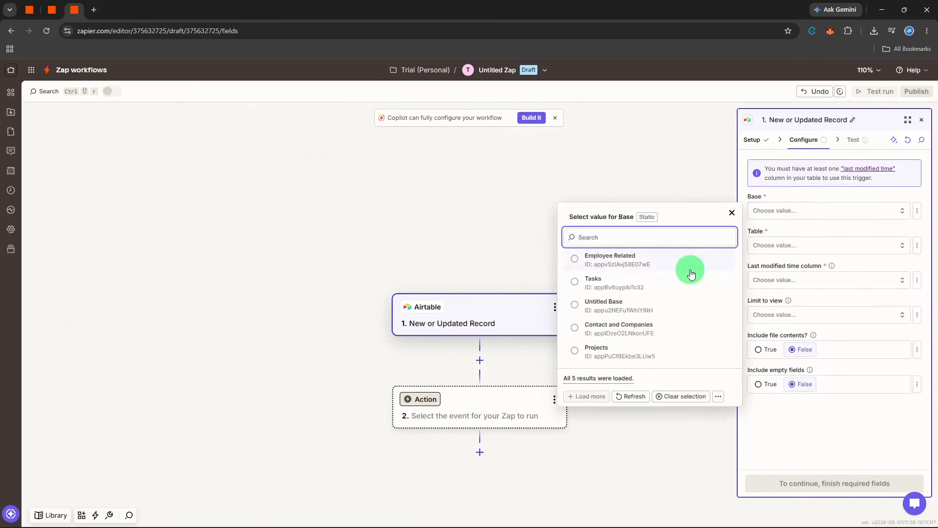
{"action": "left_click", "coordinate": [635, 352]}
{"action": "left_click", "coordinate": [805, 245]}
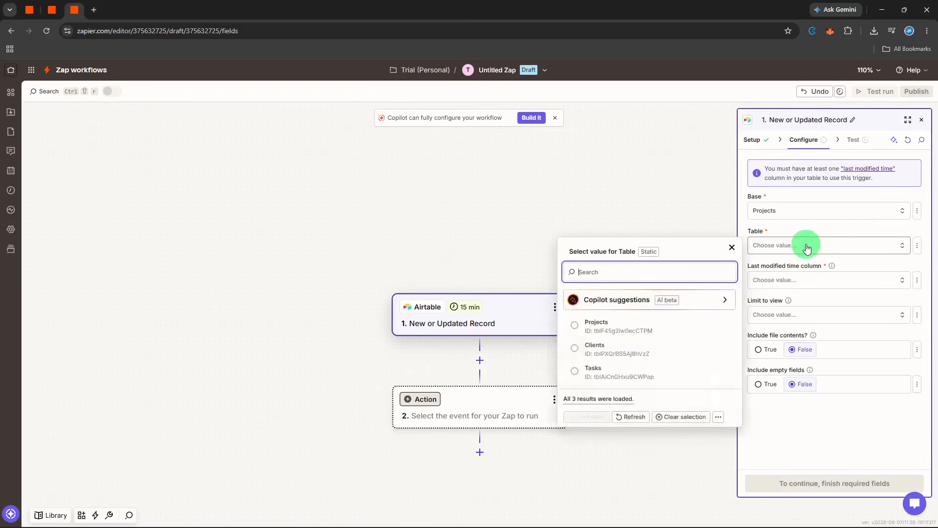
{"action": "left_click", "coordinate": [674, 296]}
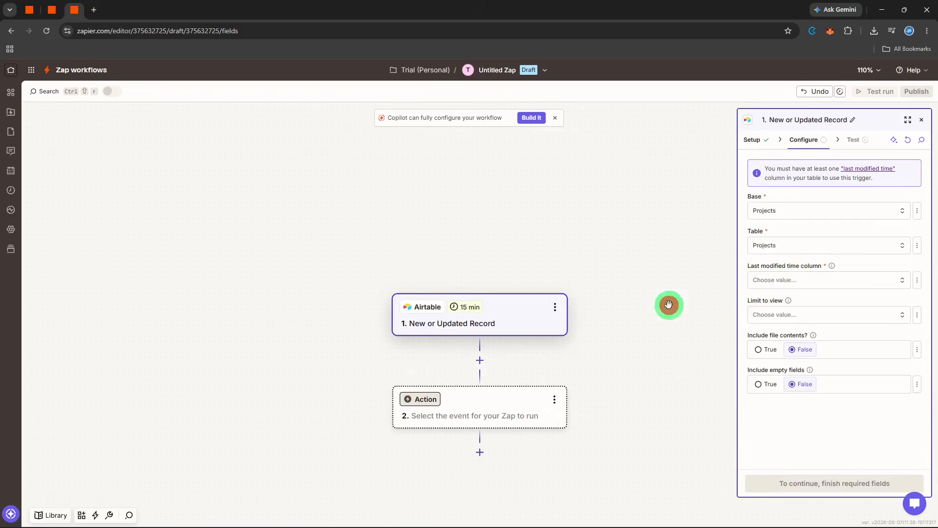
- Check the empty Last modified time column list, then return to the trigger Setup step
{"action": "left_click", "coordinate": [758, 289]}
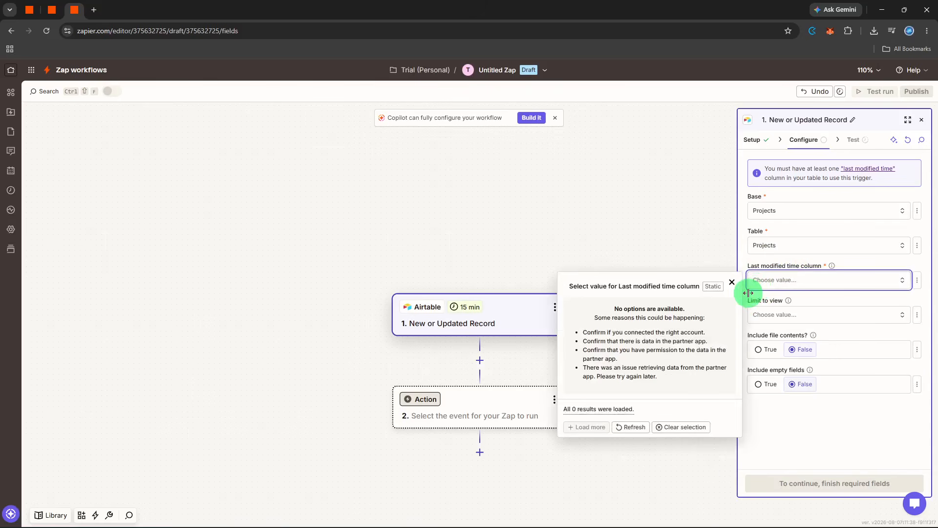
{"action": "left_click", "coordinate": [811, 302]}
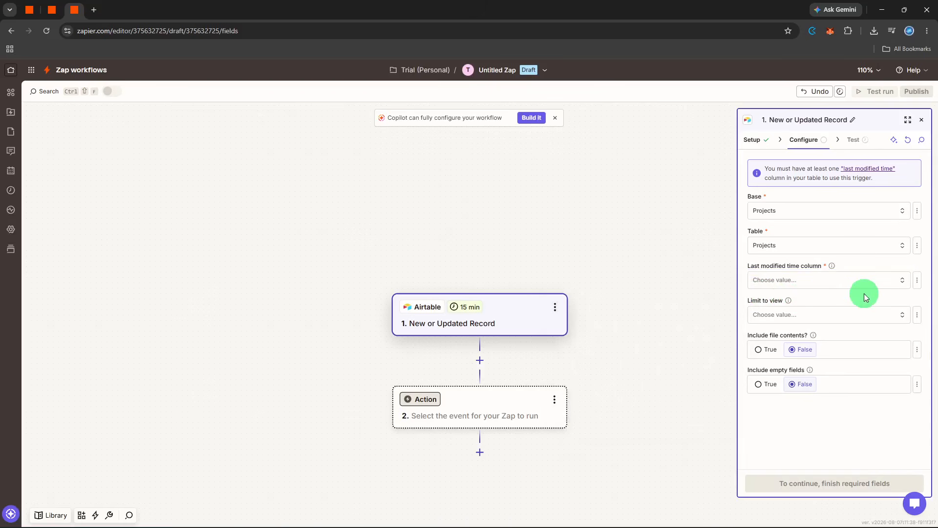
{"action": "left_click", "coordinate": [764, 149]}
- Change the Airtable trigger event to New Record and continue
{"action": "left_click", "coordinate": [798, 220]}
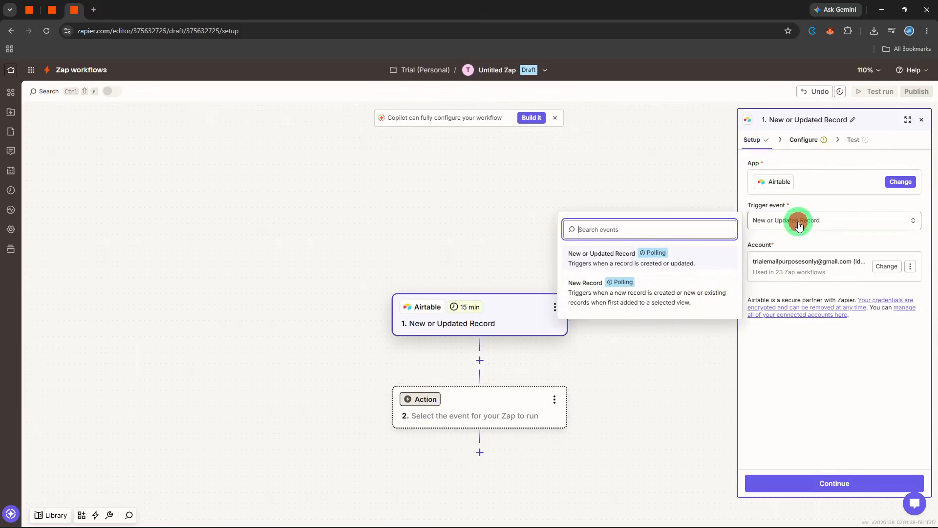
{"action": "left_click", "coordinate": [686, 297]}
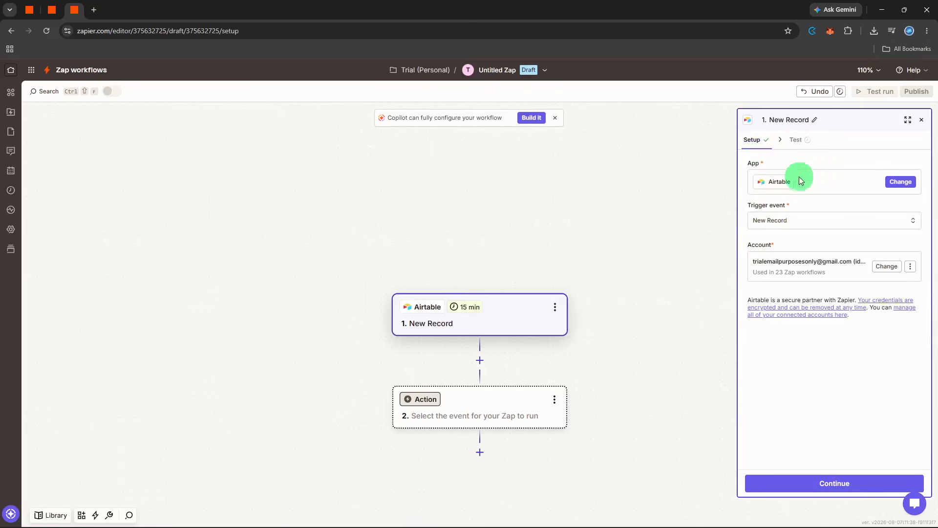
{"action": "left_click", "coordinate": [800, 481]}
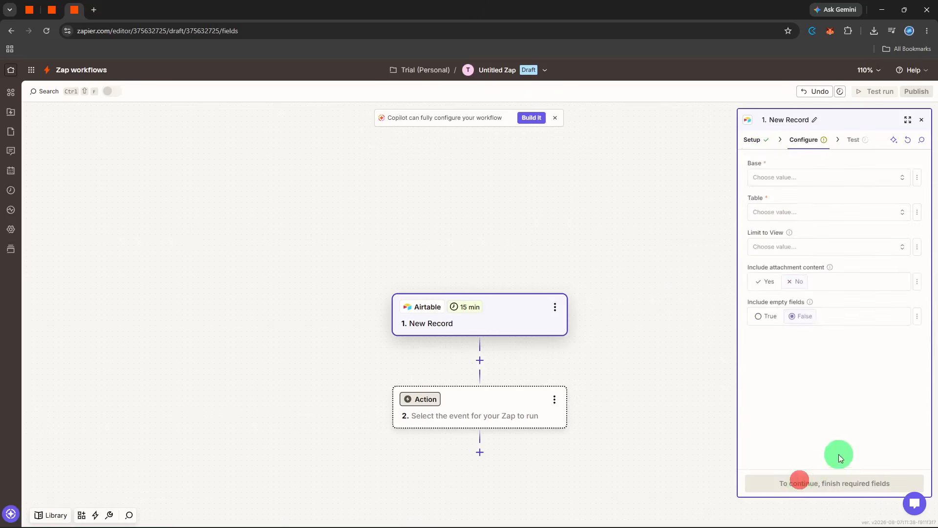
- Set Base and Table to Projects, then proceed to testing the trigger
{"action": "left_click", "coordinate": [849, 181]}
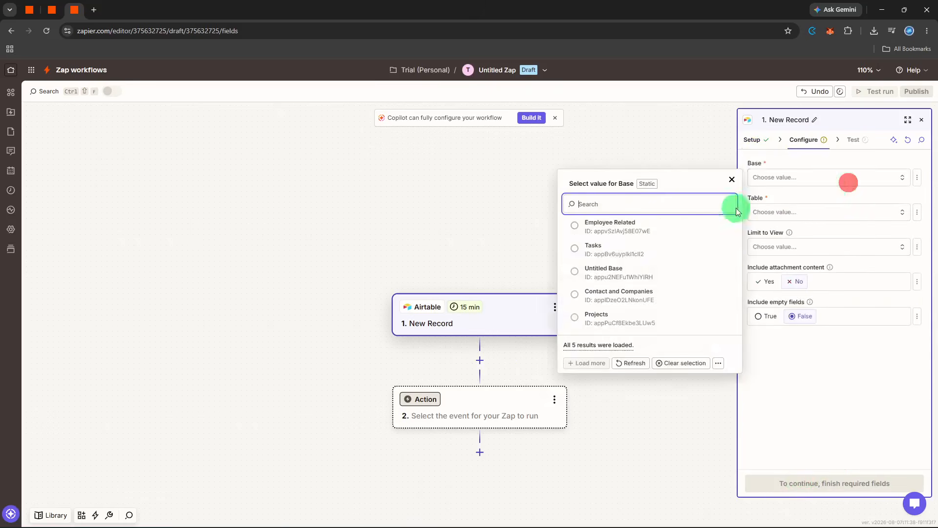
{"action": "left_click", "coordinate": [613, 317]}
{"action": "left_click", "coordinate": [831, 211]}
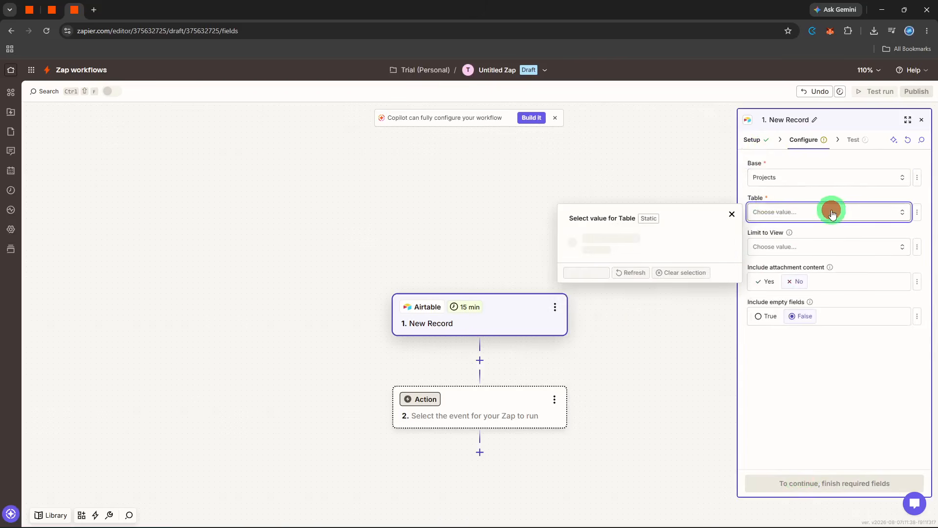
{"action": "left_click", "coordinate": [679, 267]}
{"action": "left_click", "coordinate": [887, 380]}
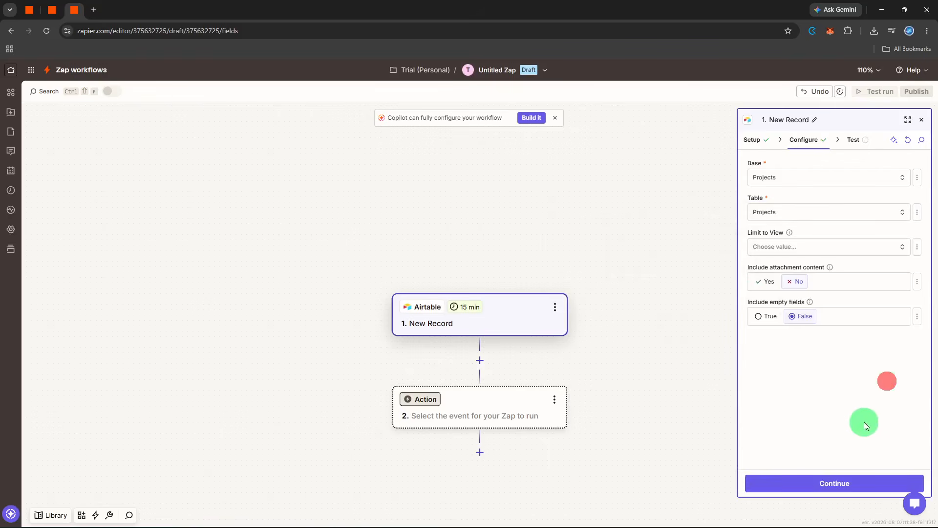
{"action": "left_click", "coordinate": [832, 484]}
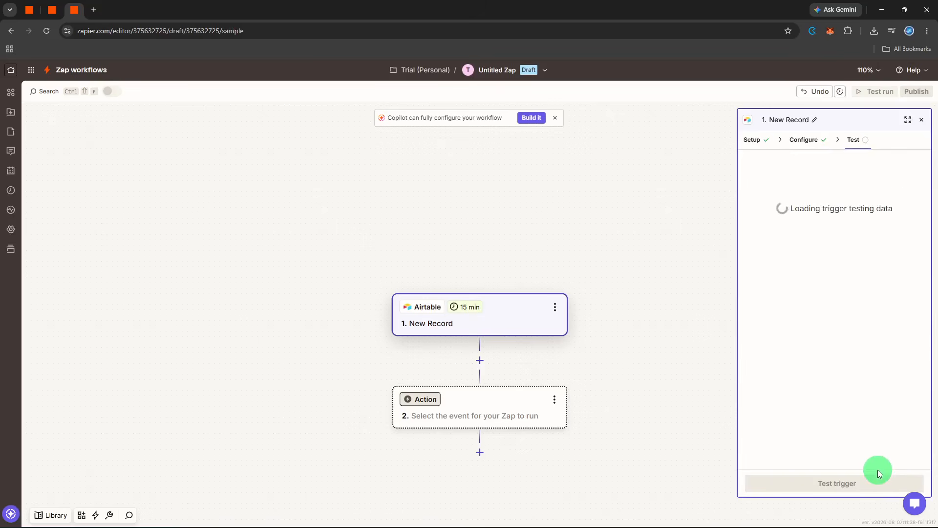
- Run the trigger test to fetch a recent Projects record from Airtable
{"action": "left_click", "coordinate": [862, 488]}
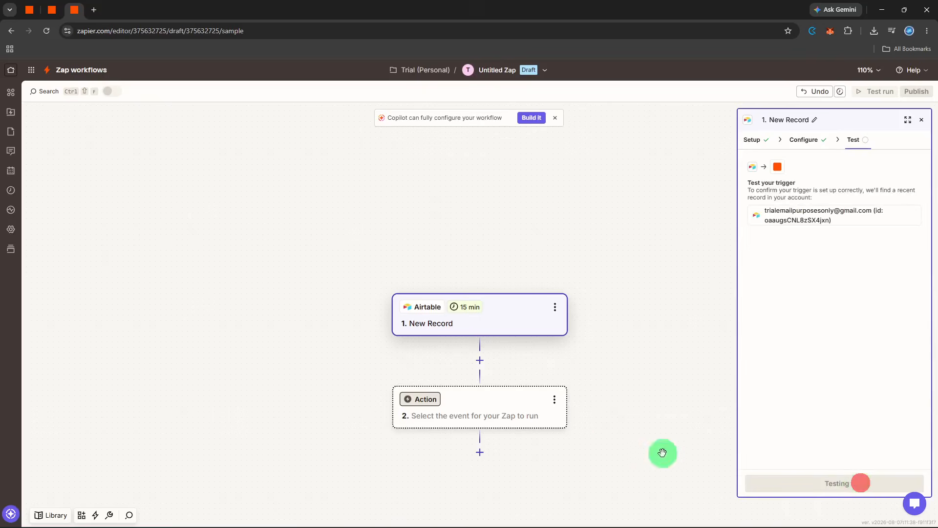
- Search 'slac' and choose Slack as the app for step 2
{"action": "left_click", "coordinate": [434, 402]}
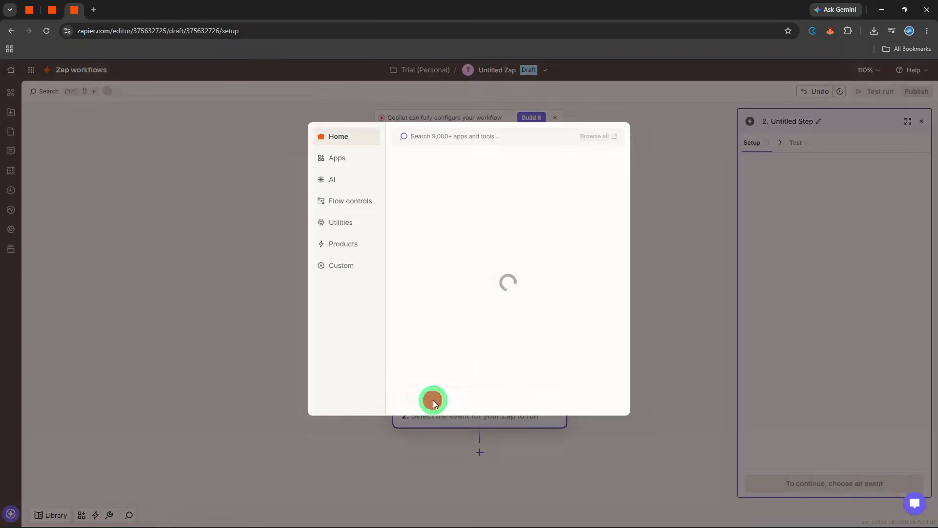
{"action": "type", "text": "slac"}
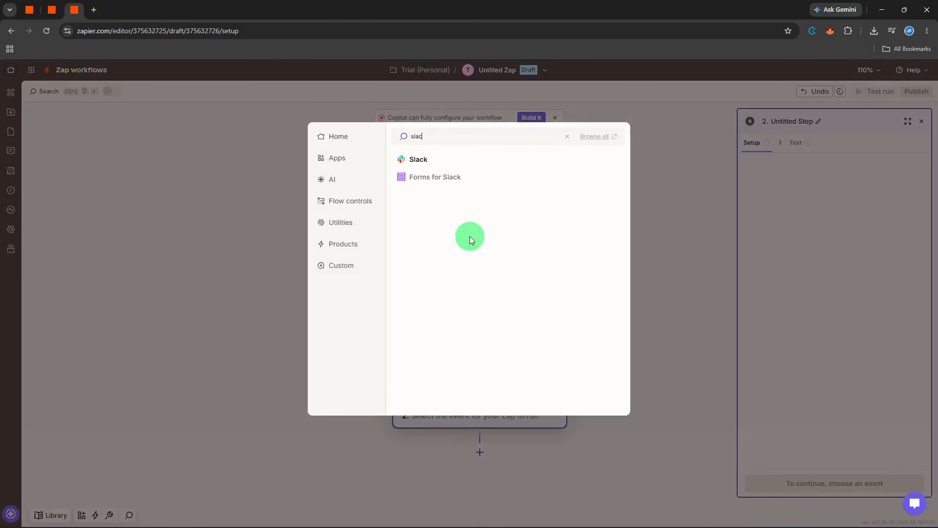
{"action": "left_click", "coordinate": [473, 163]}
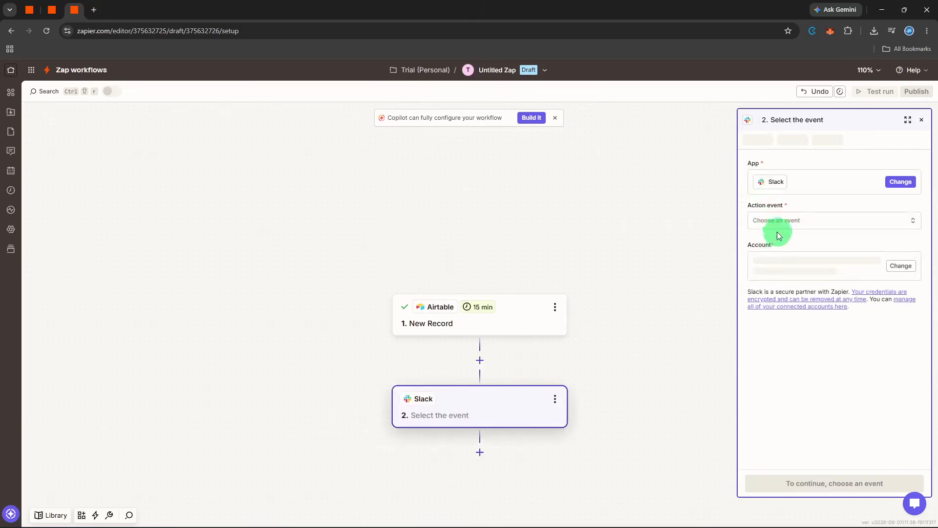
- Search 'send', choose the Send Channel Message event and continue
{"action": "left_click", "coordinate": [781, 226]}
{"action": "type", "text": "se"}
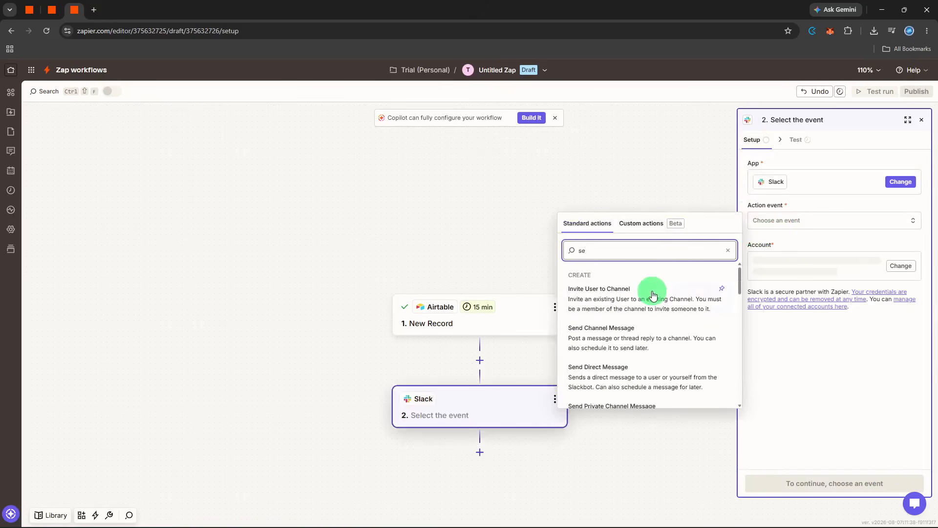
{"action": "type", "text": "nd"}
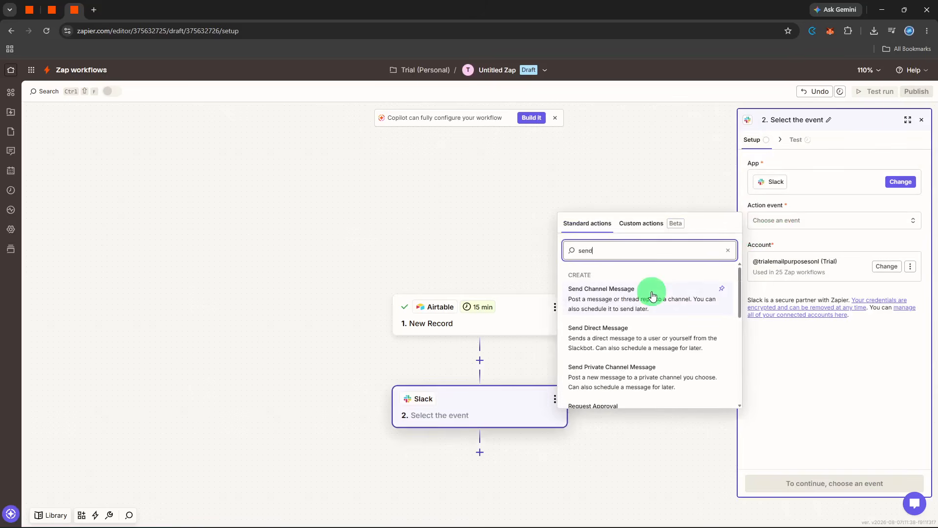
{"action": "left_click", "coordinate": [653, 294]}
{"action": "left_click", "coordinate": [812, 490]}
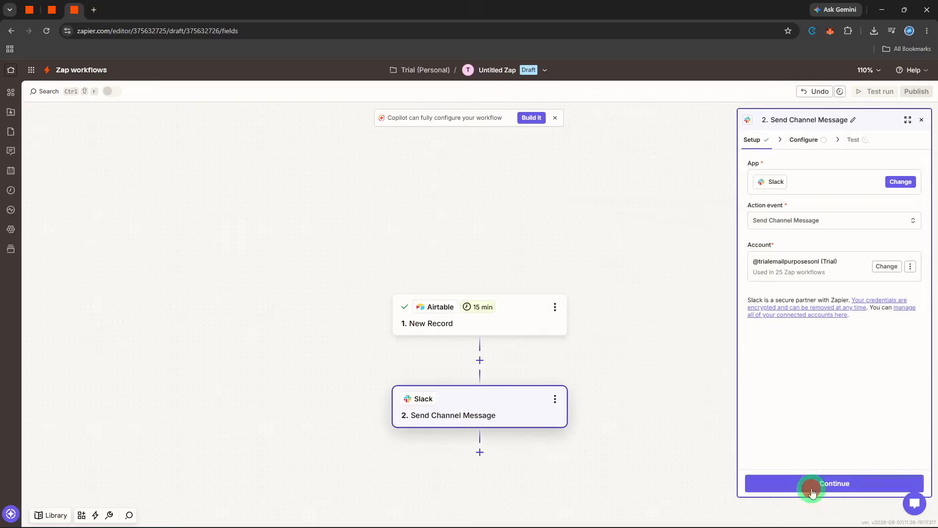
- Post to the 'project' channel, starting the message text with 'Project status update:'
{"action": "left_click", "coordinate": [829, 179]}
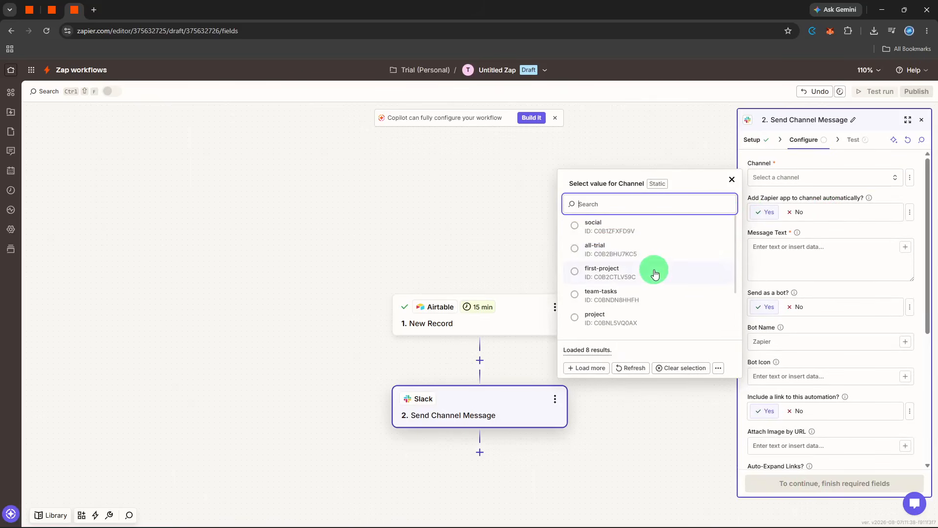
{"action": "left_click", "coordinate": [644, 316]}
{"action": "left_click", "coordinate": [806, 267]}
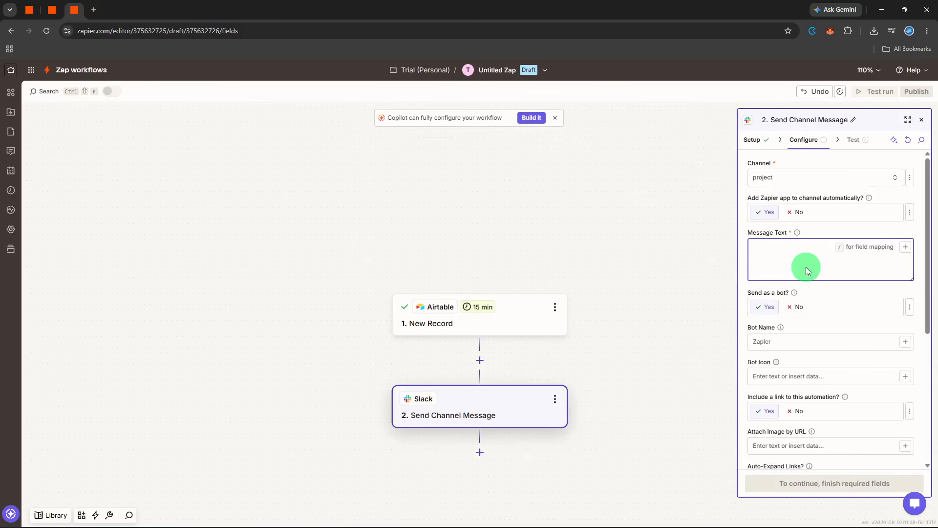
{"action": "type", "text": "Project status update:"}
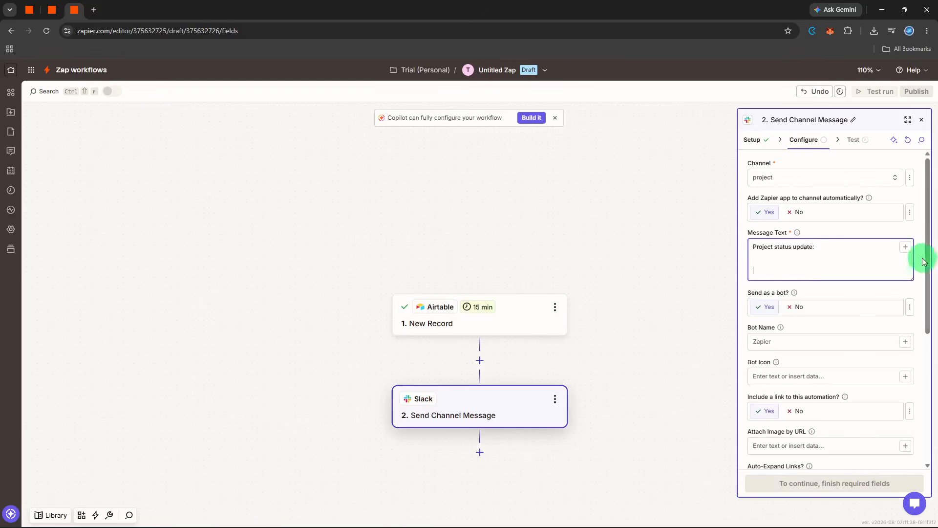
- Insert the Airtable Project Name and Due Date fields into the Slack message text
{"action": "left_click", "coordinate": [905, 248]}
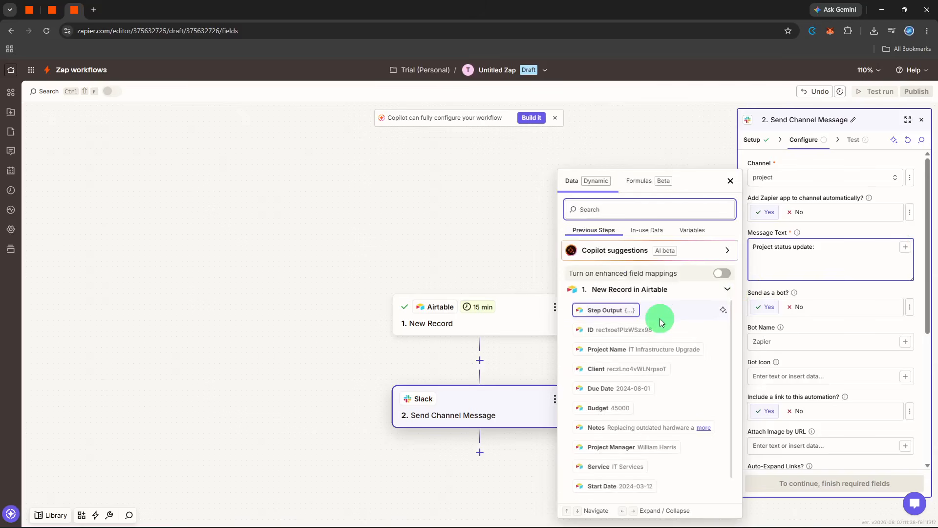
{"action": "scroll", "coordinate": [659, 318], "scroll_direction": "down", "scroll_amount": 1}
{"action": "left_click", "coordinate": [655, 330]}
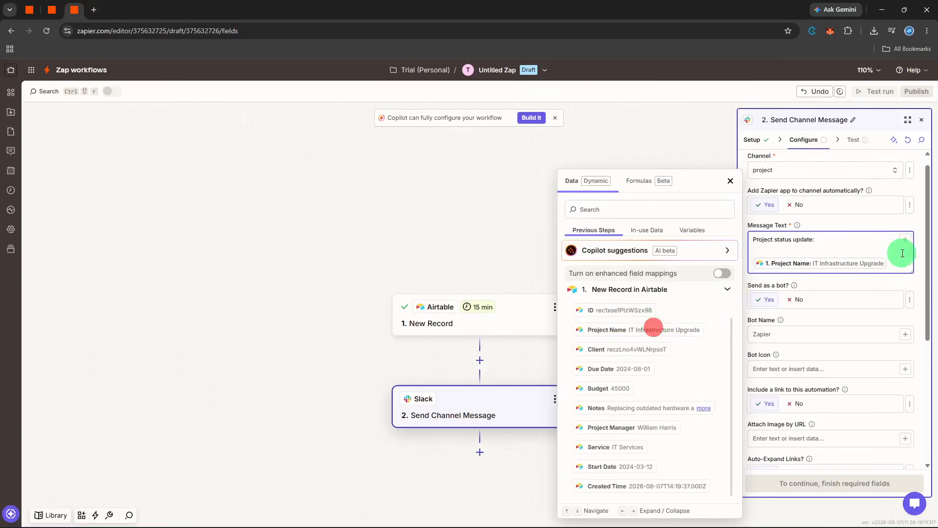
{"action": "scroll", "coordinate": [901, 251], "scroll_direction": "down", "scroll_amount": 2}
{"action": "left_click", "coordinate": [907, 203]}
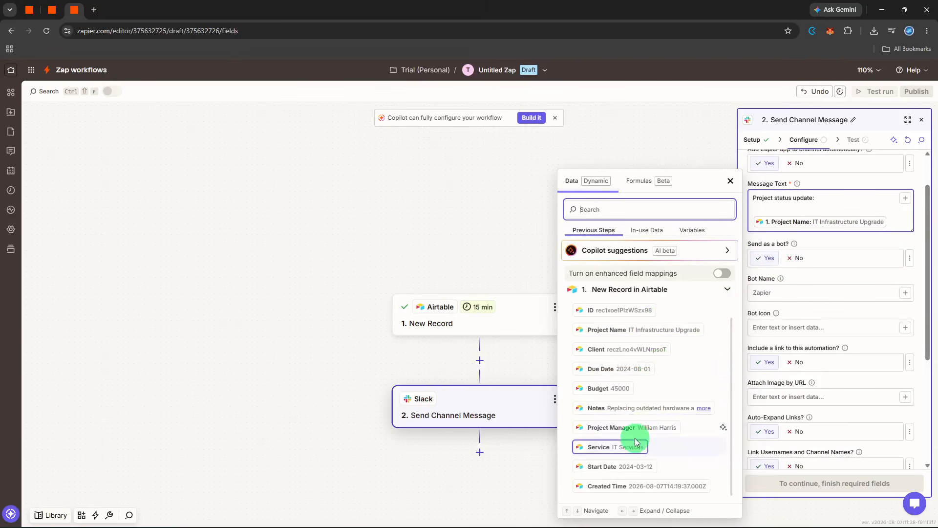
{"action": "left_click", "coordinate": [643, 363]}
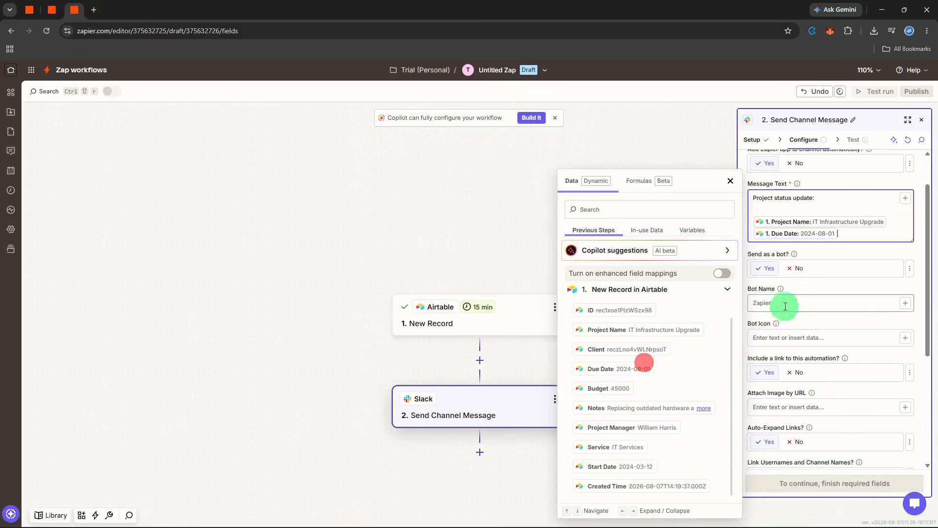
- Finish the Slack configuration and send a test channel message
{"action": "left_click", "coordinate": [804, 292]}
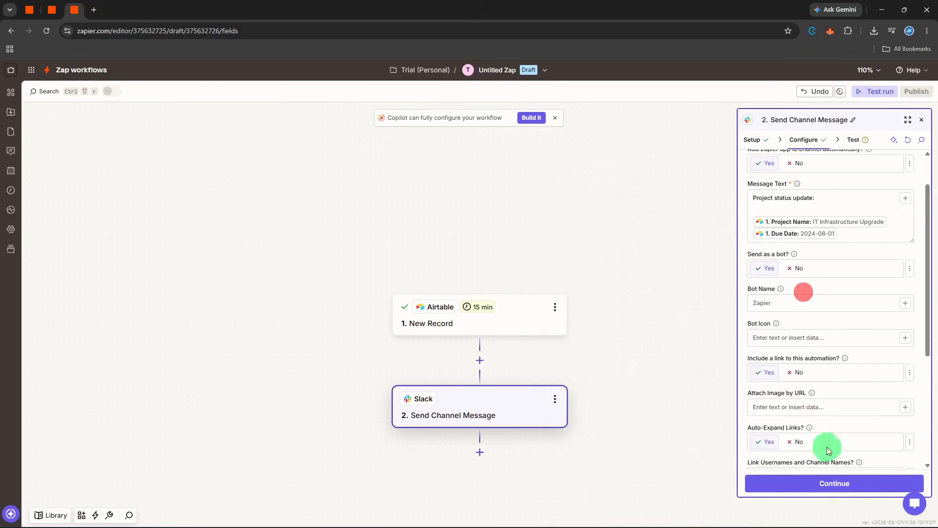
{"action": "left_click", "coordinate": [828, 483]}
{"action": "left_click", "coordinate": [867, 478]}
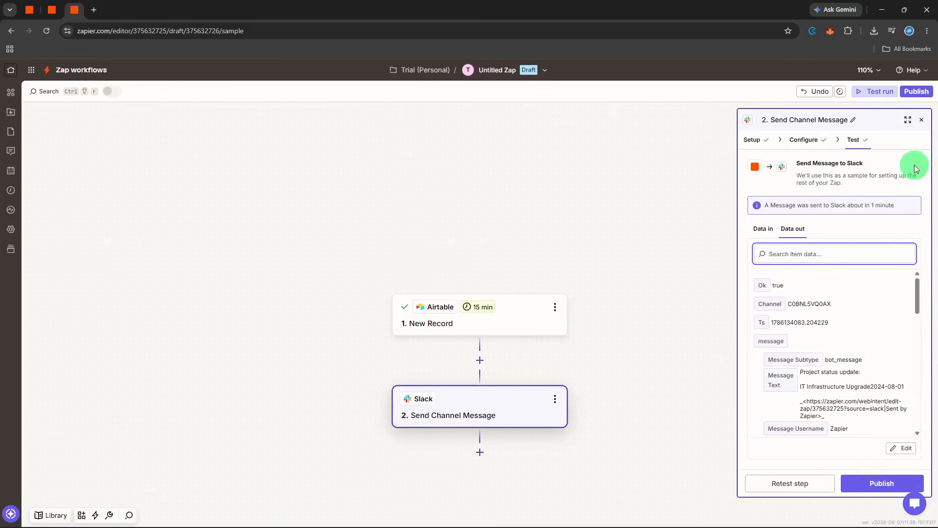
- Review the test's Data out results and close the Send Channel Message panel
{"action": "scroll", "coordinate": [836, 356], "scroll_direction": "down", "scroll_amount": 2}
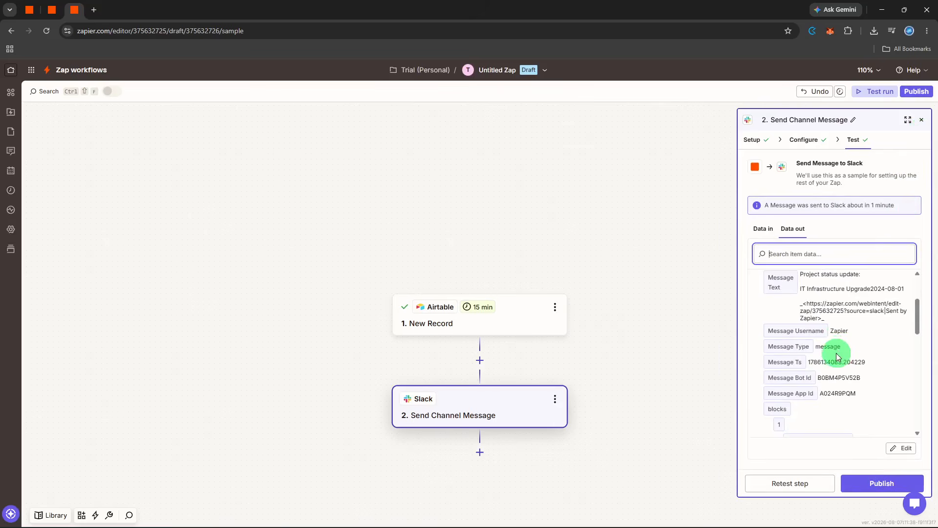
{"action": "scroll", "coordinate": [837, 357], "scroll_direction": "down", "scroll_amount": 8}
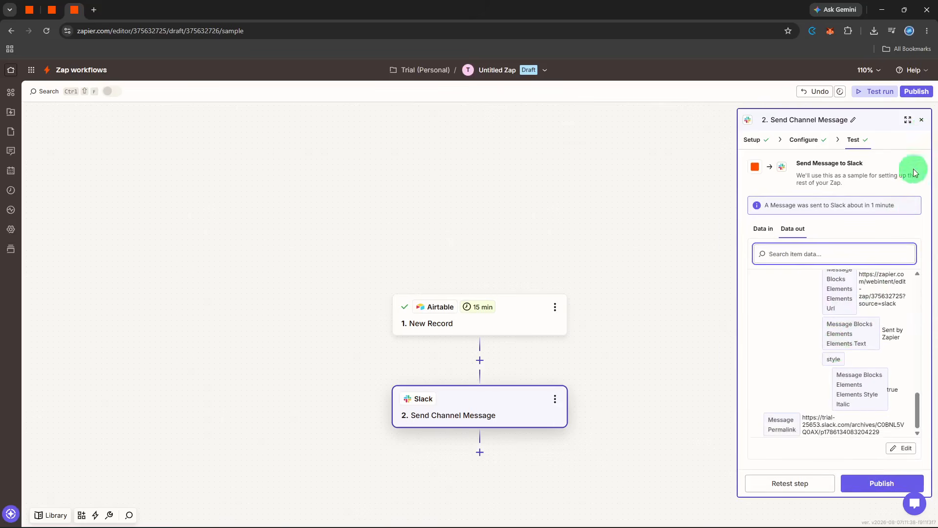
{"action": "left_click", "coordinate": [922, 120]}
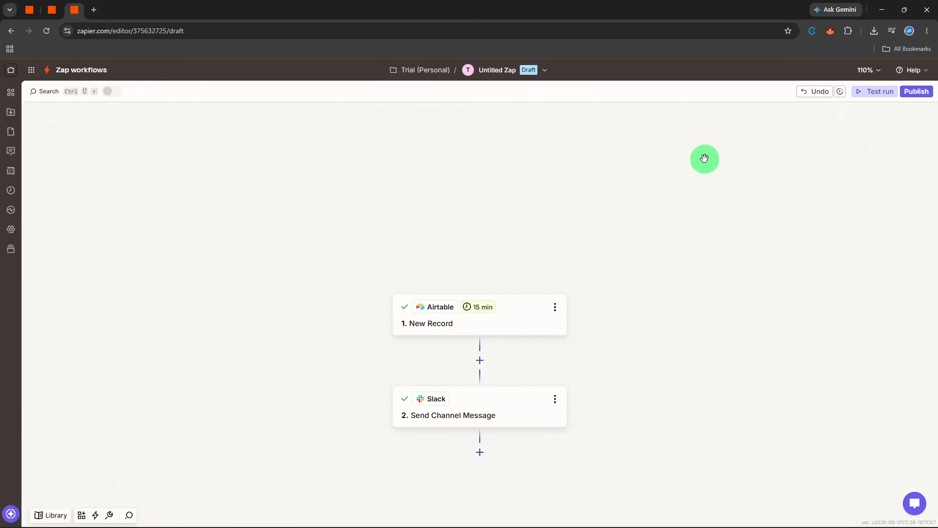
- Replace the Zap's title with 'project status notif' via the title menu's Rename option
{"action": "left_click", "coordinate": [511, 76]}
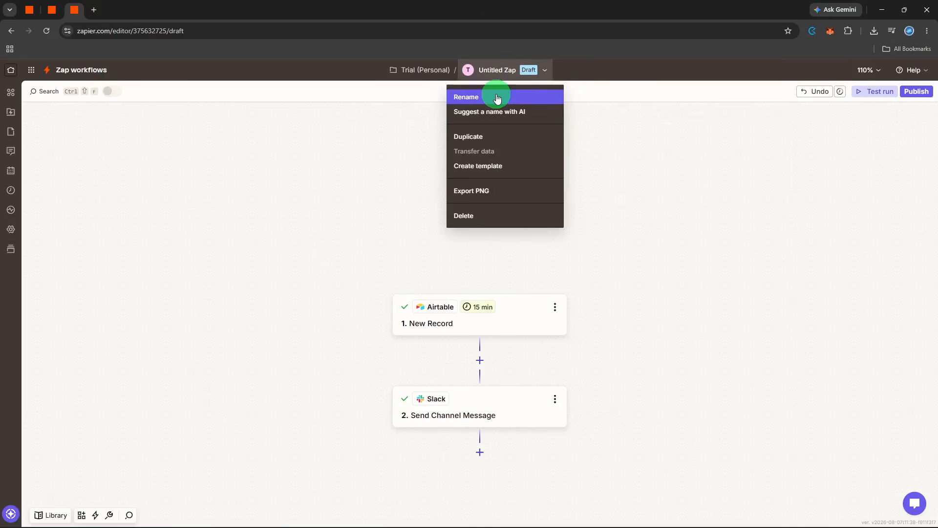
{"action": "left_click", "coordinate": [497, 97]}
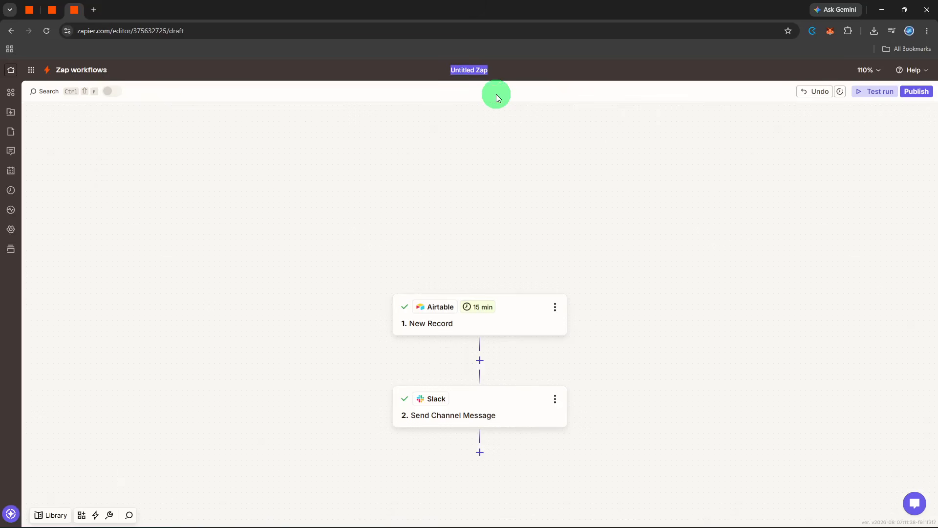
{"action": "key", "text": "BackSpace"}
{"action": "type", "text": "project status notif"}
{"action": "key", "text": "Return"}
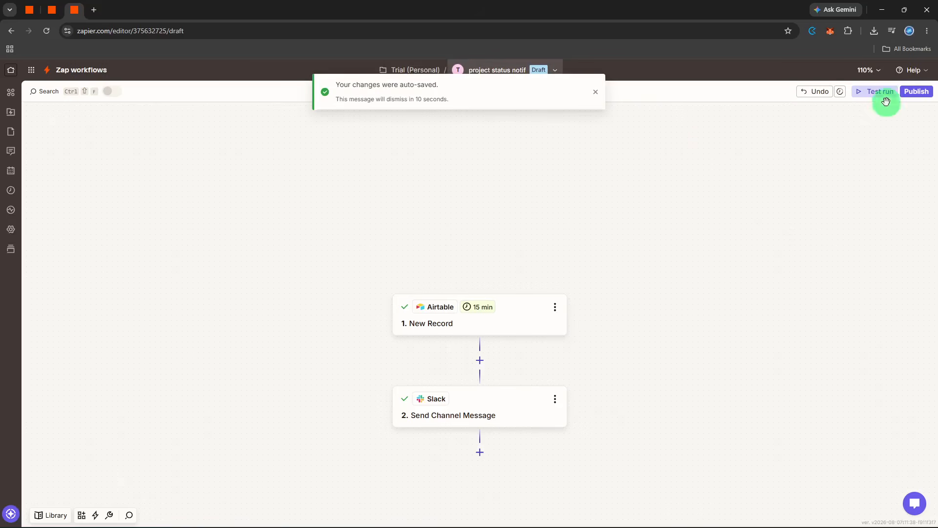